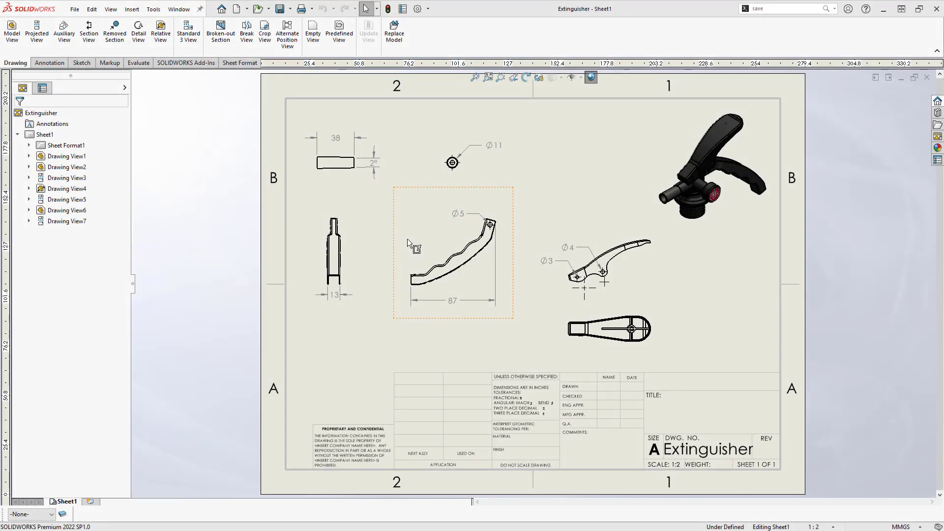
- Open Extinguisher.SLDPRT from the drawing view to reach its four bodies
{"action": "double_click", "coordinate": [407, 241]}
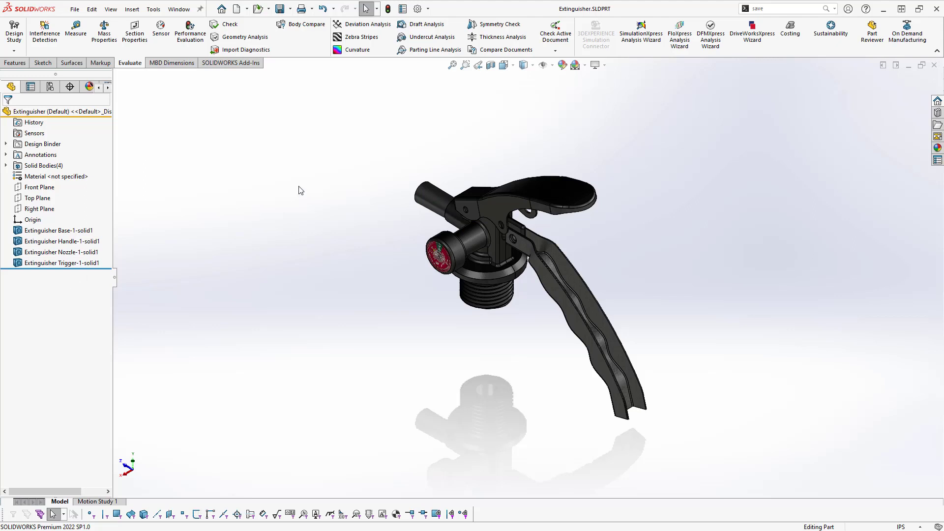
- Save all four bodies as auto-named part files with Save Bodies, then check them in File Open
{"action": "left_click", "coordinate": [780, 9]}
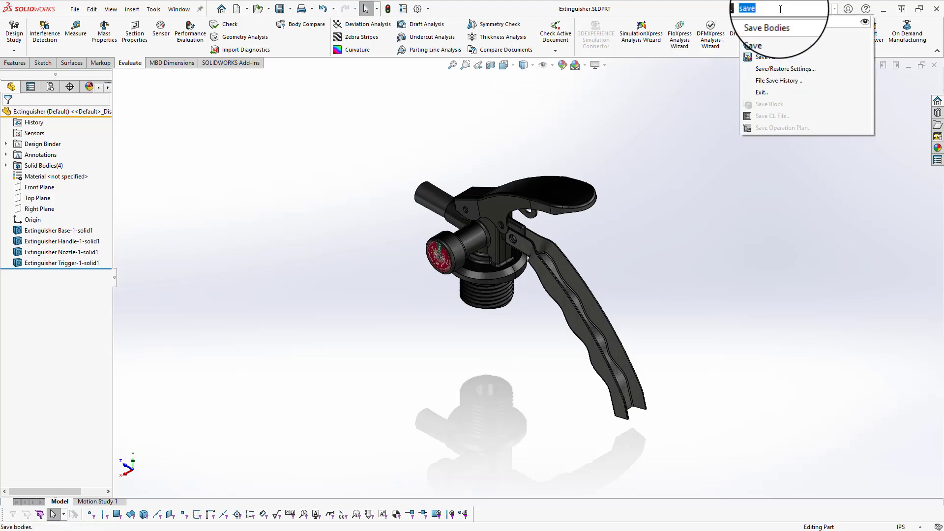
{"action": "left_click", "coordinate": [772, 66]}
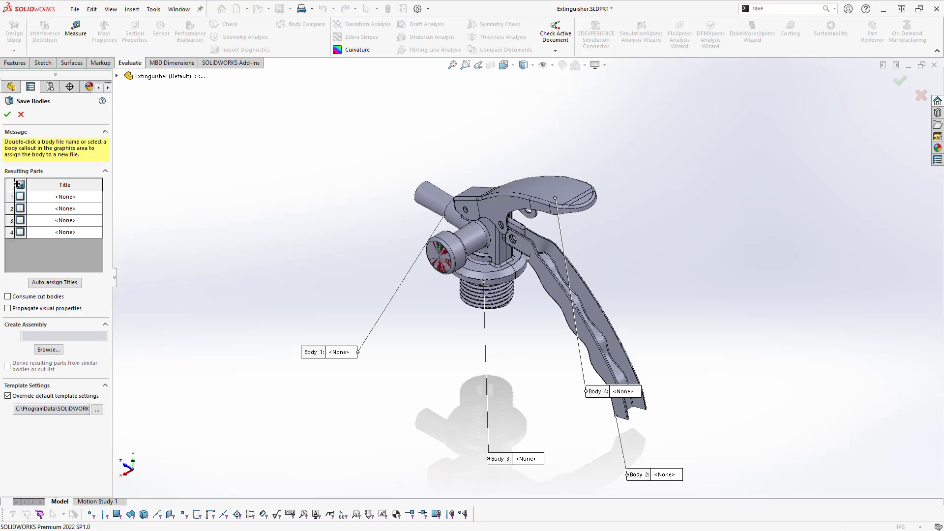
{"action": "left_click", "coordinate": [19, 184]}
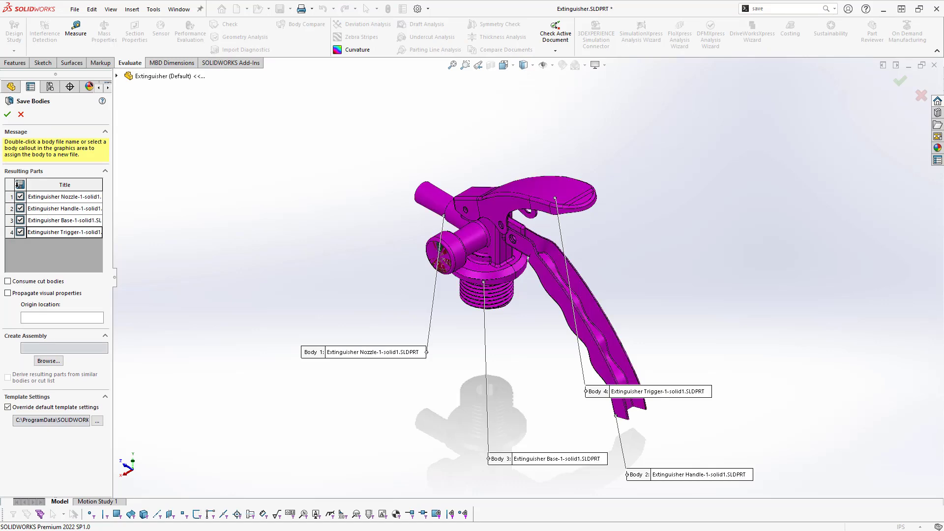
{"action": "left_click", "coordinate": [7, 114]}
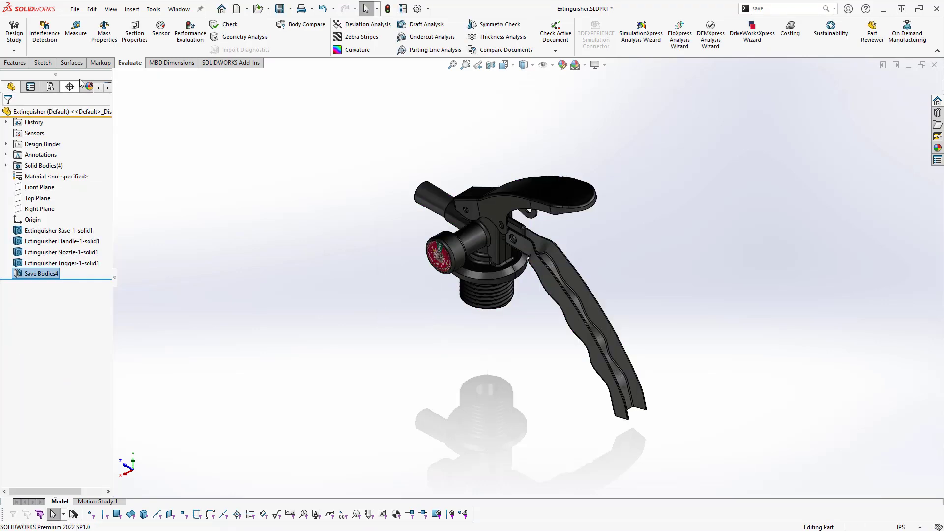
{"action": "left_click", "coordinate": [257, 8]}
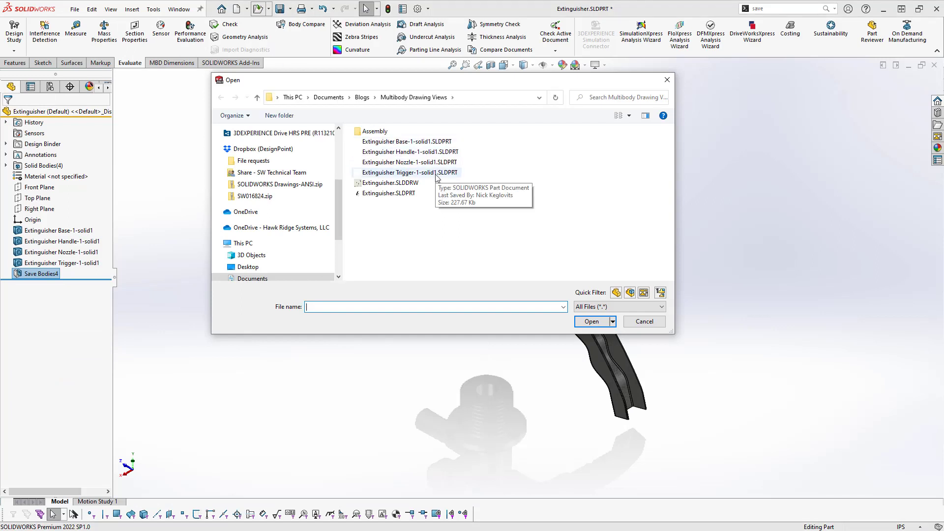
{"action": "left_click", "coordinate": [645, 321]}
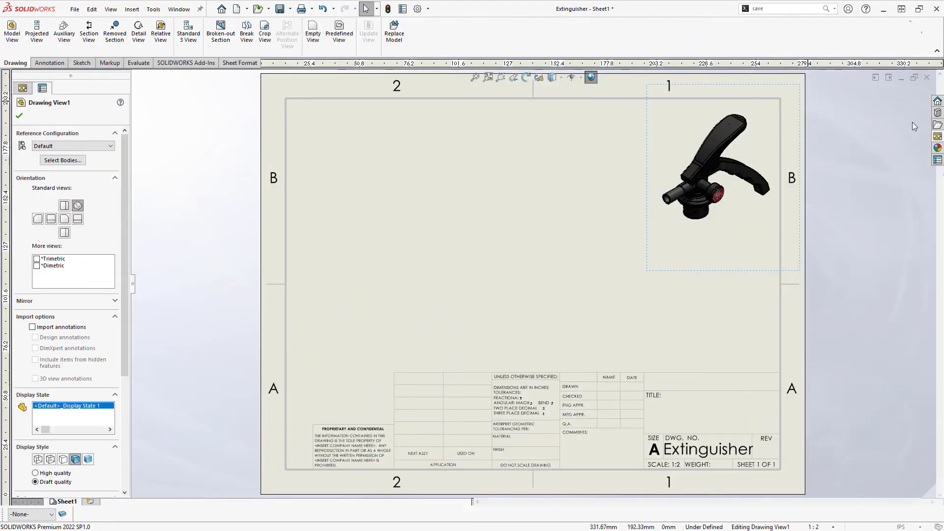
- Place a Front view from the View Palette at the sheet's upper left
{"action": "left_click", "coordinate": [938, 136]}
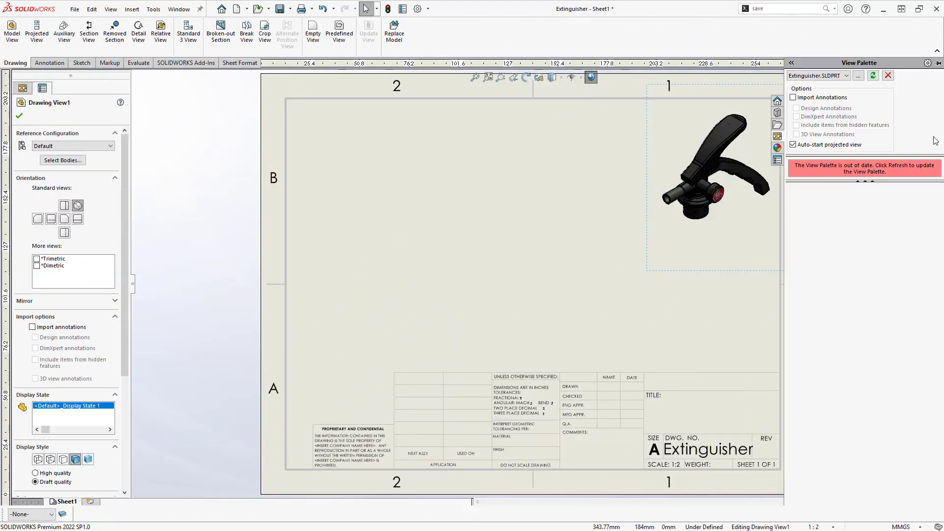
{"action": "left_click", "coordinate": [873, 75]}
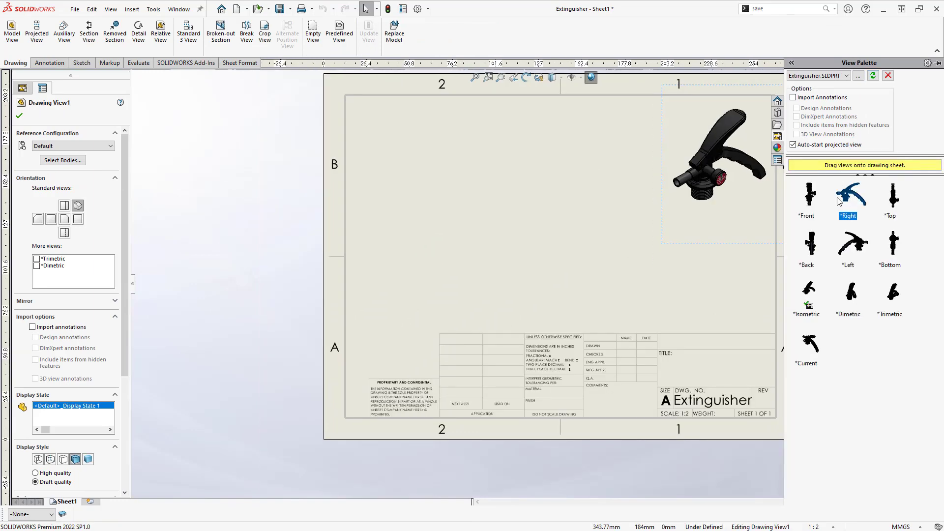
{"action": "left_click_drag", "start_coordinate": [792, 197], "coordinate": [469, 182]}
{"action": "left_click", "coordinate": [426, 170]}
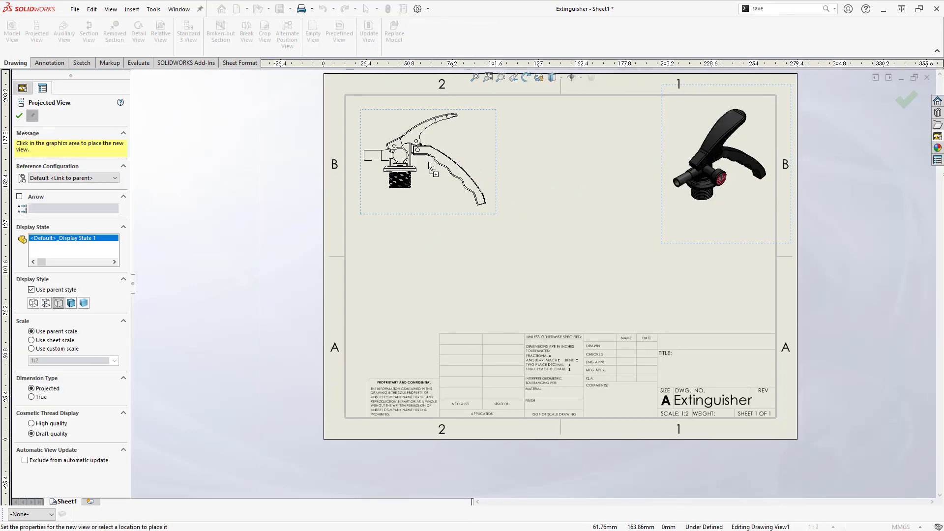
{"action": "key", "text": "Escape"}
- Limit the new view to show only the cylindrical nozzle body
{"action": "left_click", "coordinate": [408, 214]}
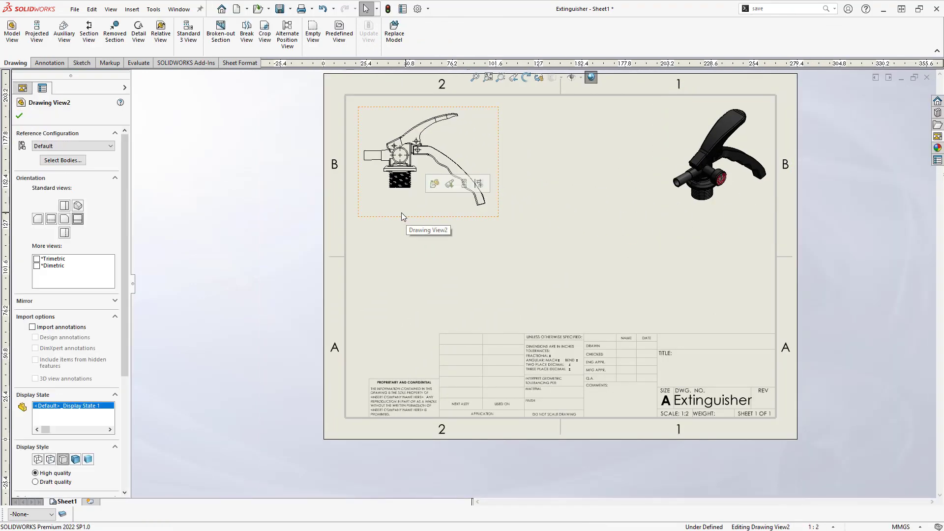
{"action": "left_click", "coordinate": [64, 160]}
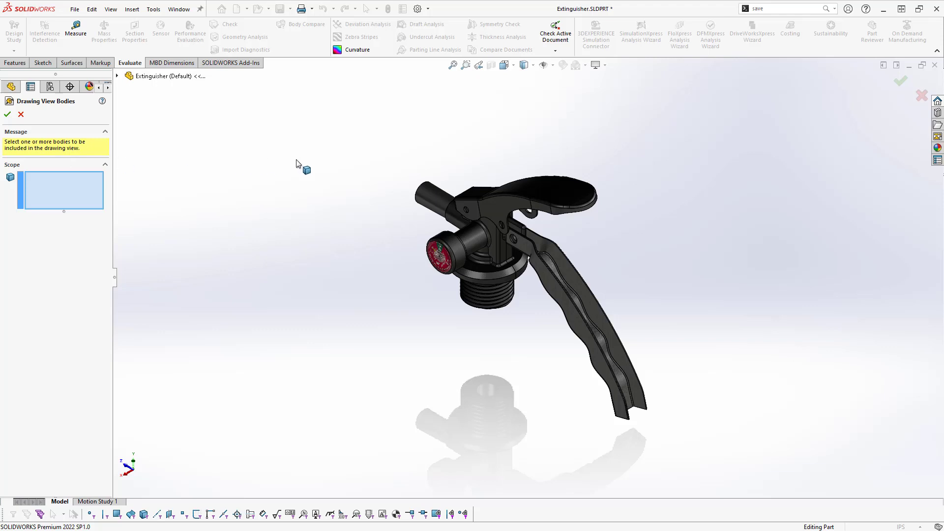
{"action": "left_click", "coordinate": [432, 187]}
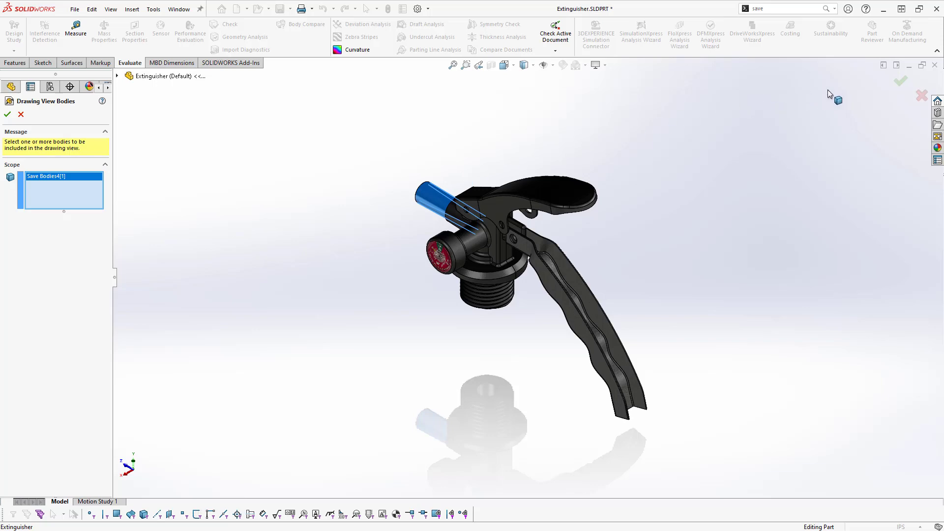
{"action": "left_click", "coordinate": [899, 83]}
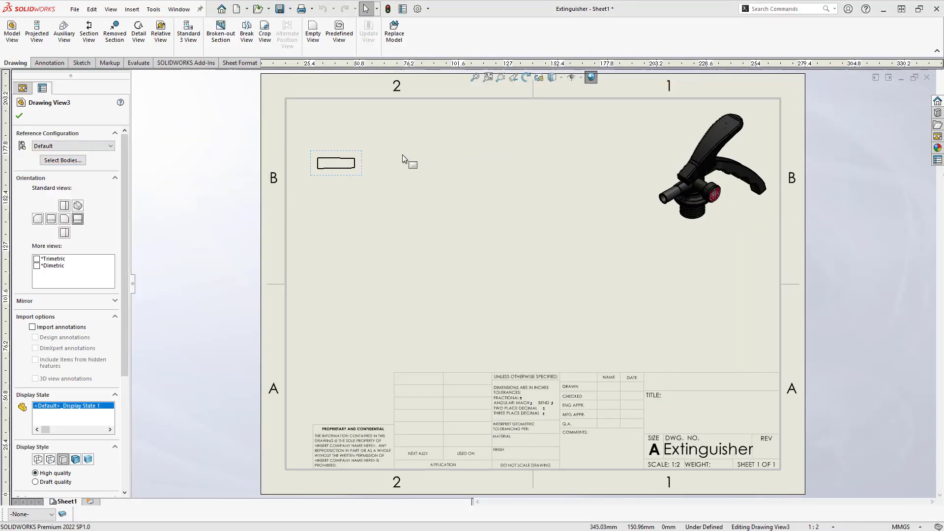
- Add a projected circular end view to the right of the nozzle view
{"action": "right_click", "coordinate": [358, 173]}
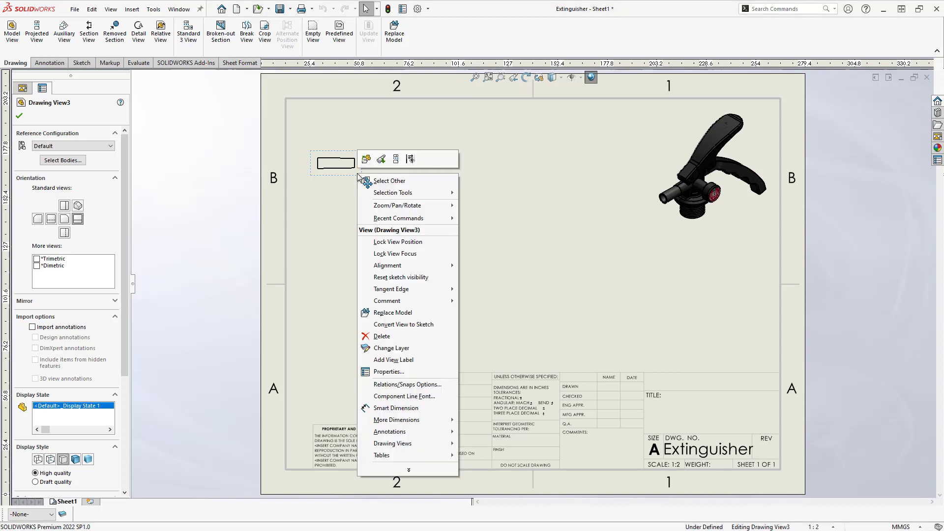
{"action": "left_click", "coordinate": [396, 159]}
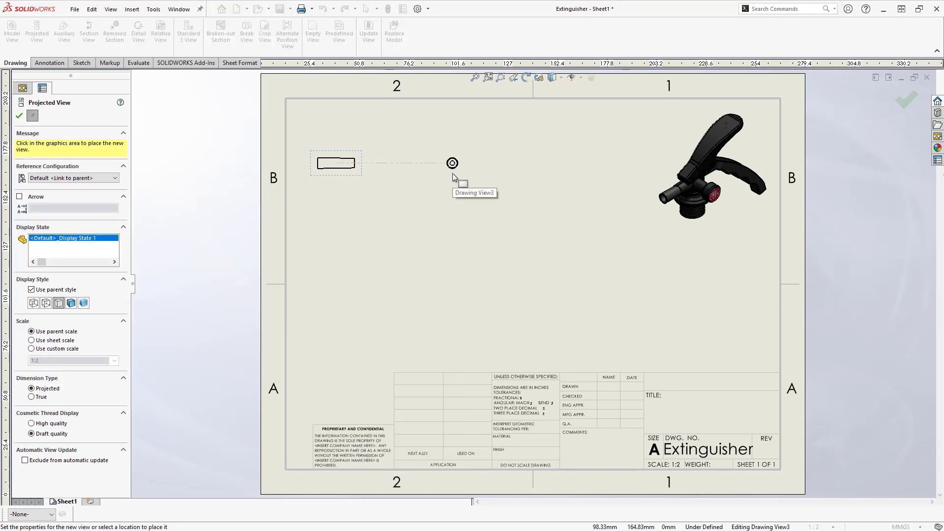
{"action": "left_click", "coordinate": [453, 177]}
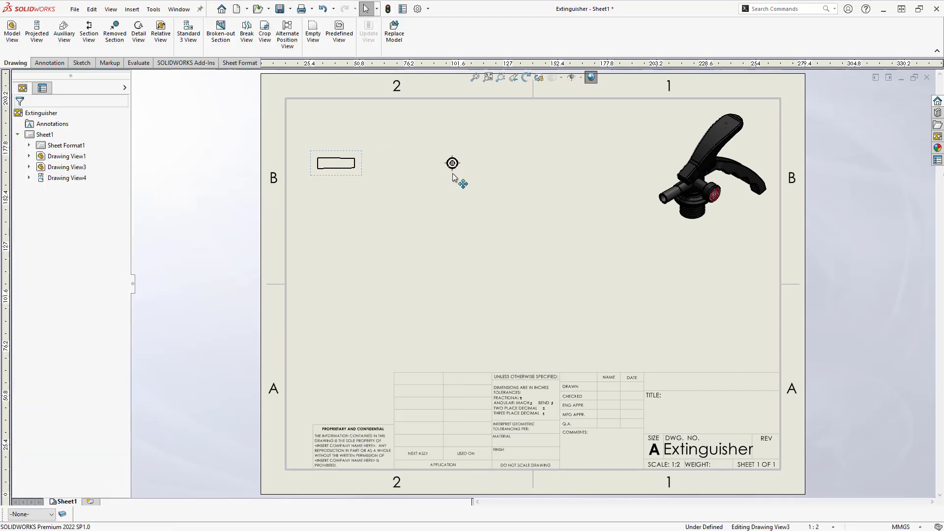
- Add the curved lever body to the nozzle view and shift it up-left
{"action": "left_click", "coordinate": [358, 172]}
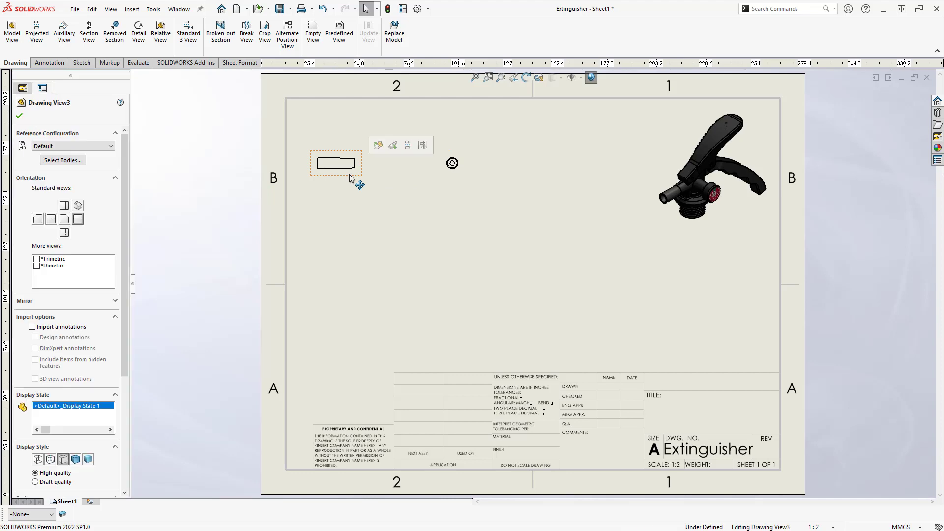
{"action": "left_click", "coordinate": [72, 161]}
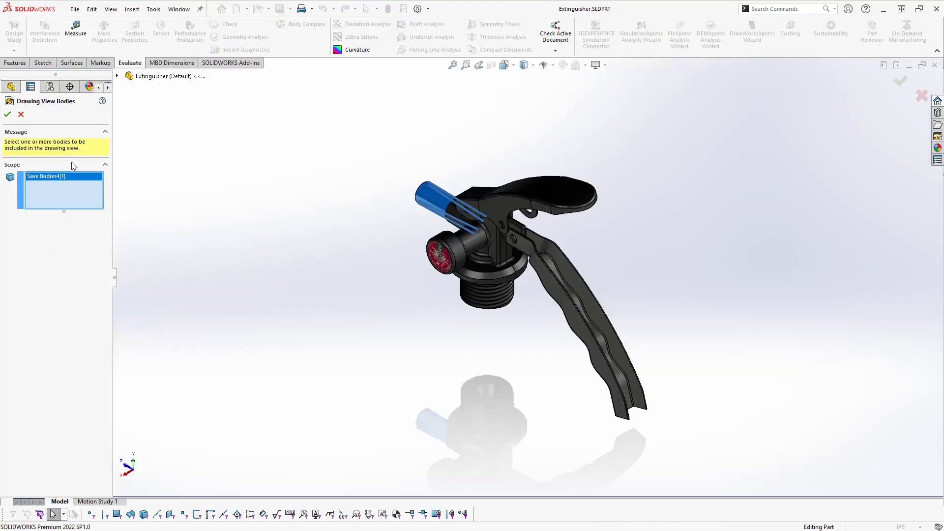
{"action": "left_click", "coordinate": [550, 287]}
{"action": "left_click", "coordinate": [900, 80]}
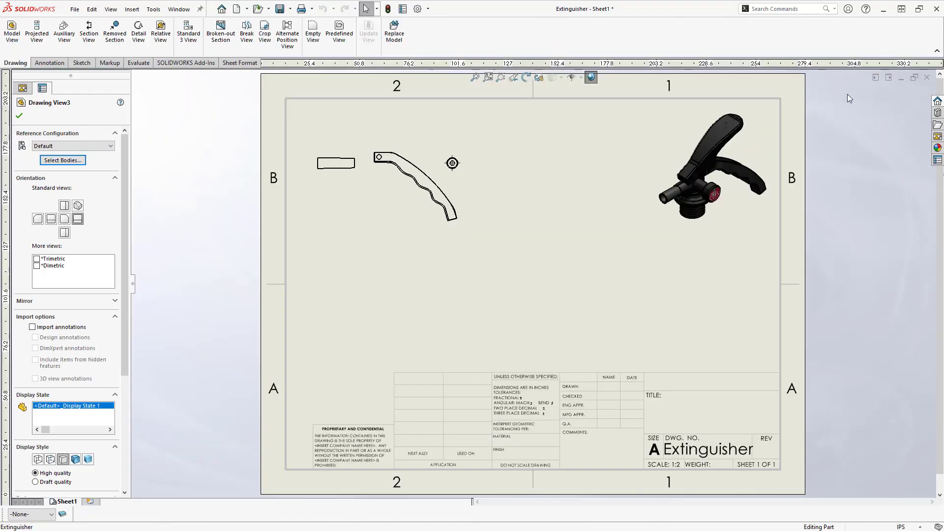
{"action": "mouse_move", "coordinate": [400, 233]}
{"action": "left_mouse_down"}
{"action": "mouse_move", "coordinate": [417, 230]}
{"action": "mouse_move", "coordinate": [392, 220]}
{"action": "mouse_move", "coordinate": [409, 228]}
{"action": "mouse_move", "coordinate": [396, 227]}
{"action": "left_mouse_up"}
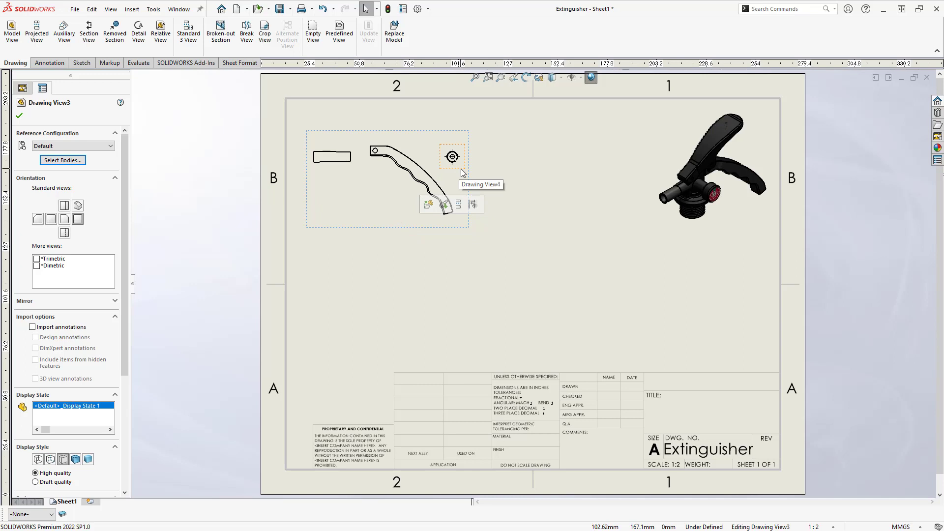
- Start a Relative View in the part, limited to the curved lever body
{"action": "key", "text": "Escape"}
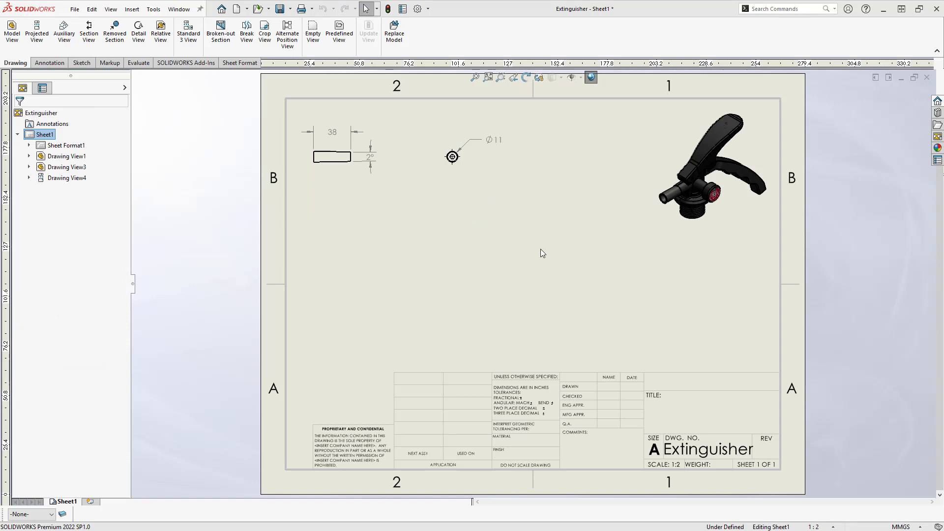
{"action": "left_click", "coordinate": [158, 40]}
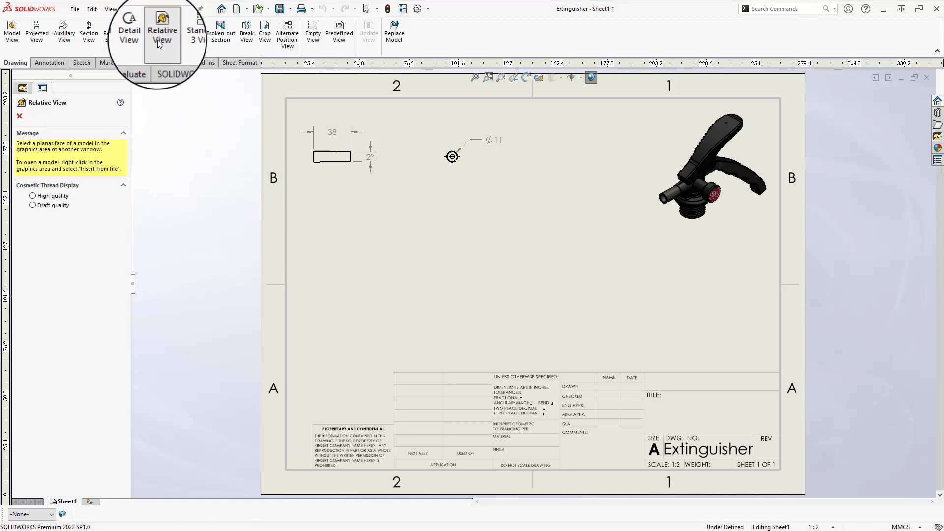
{"action": "left_click", "coordinate": [689, 159]}
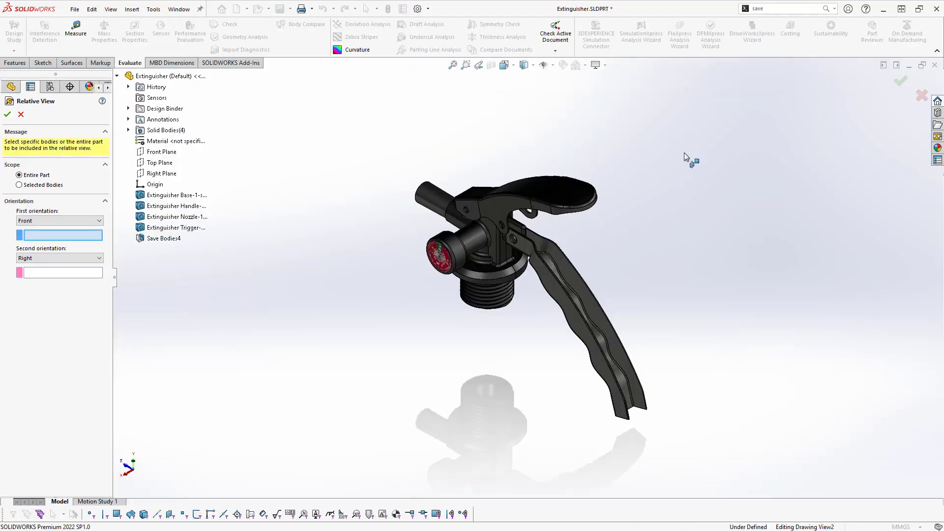
{"action": "left_click", "coordinate": [19, 186]}
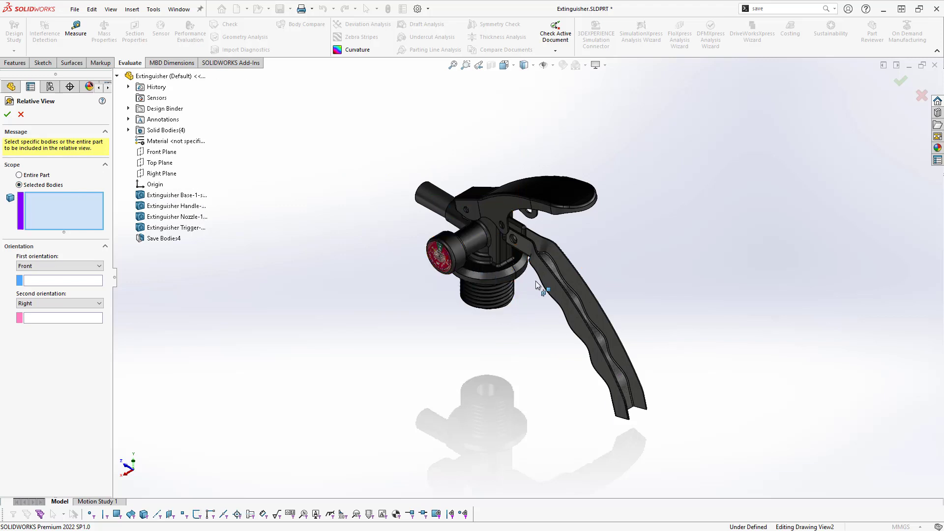
{"action": "left_click", "coordinate": [553, 290]}
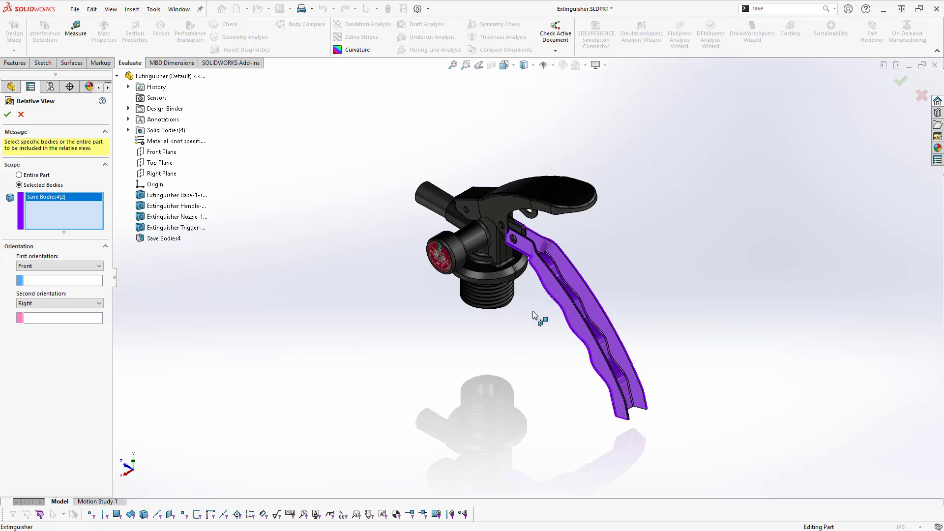
- Set a handle face as Front and the Right Plane as Right, then accept
{"action": "left_click", "coordinate": [71, 280]}
{"action": "middle_click_drag", "start_coordinate": [416, 396], "coordinate": [609, 431]}
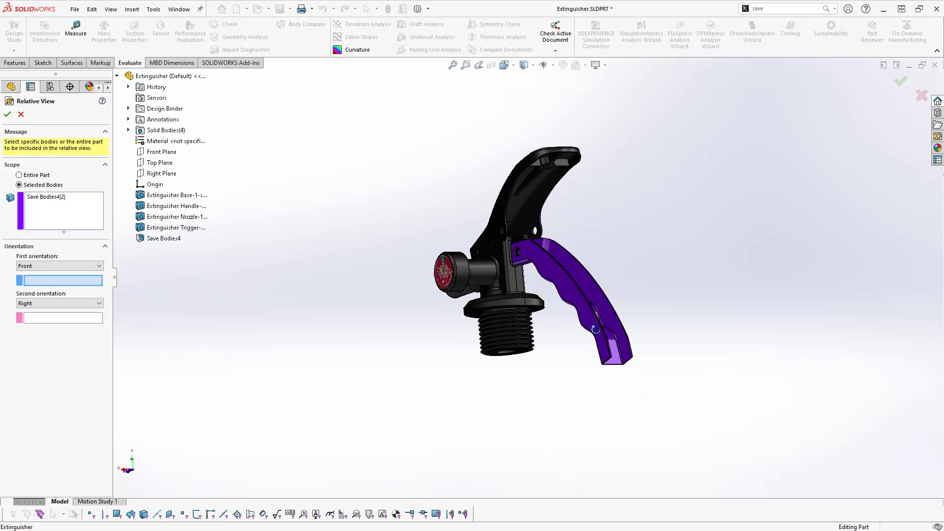
{"action": "scroll", "coordinate": [606, 362], "scroll_direction": "down", "scroll_amount": 5}
{"action": "scroll", "coordinate": [607, 363], "scroll_direction": "down", "scroll_amount": 3}
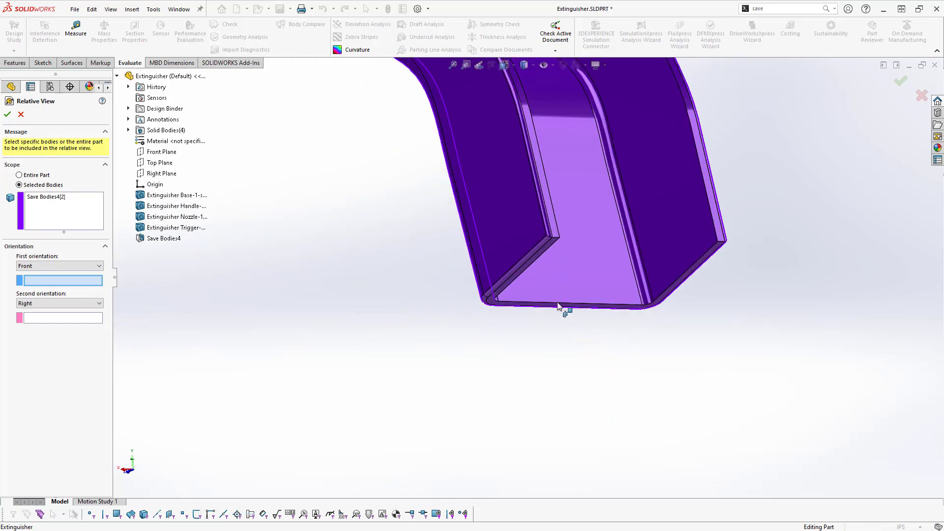
{"action": "left_click", "coordinate": [525, 270]}
{"action": "scroll", "coordinate": [336, 302], "scroll_direction": "up", "scroll_amount": 2}
{"action": "scroll", "coordinate": [342, 308], "scroll_direction": "up", "scroll_amount": 6}
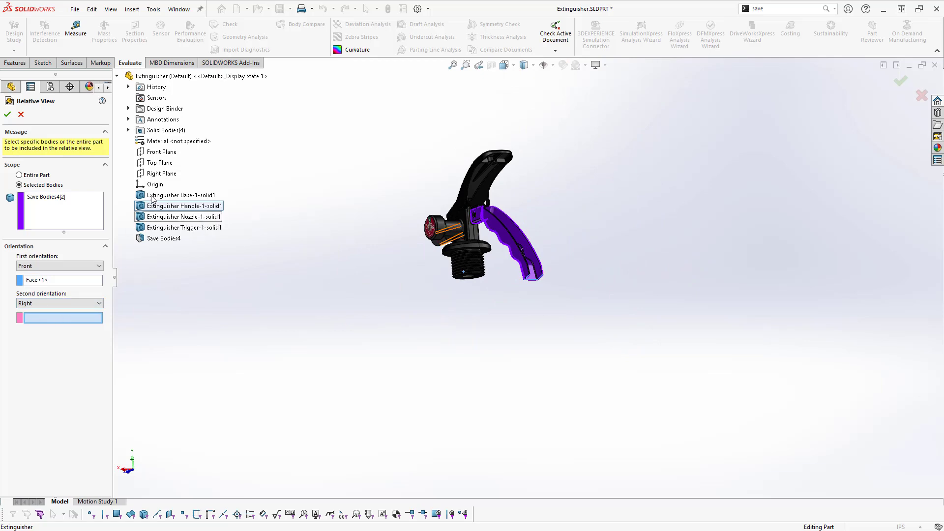
{"action": "left_click", "coordinate": [161, 174]}
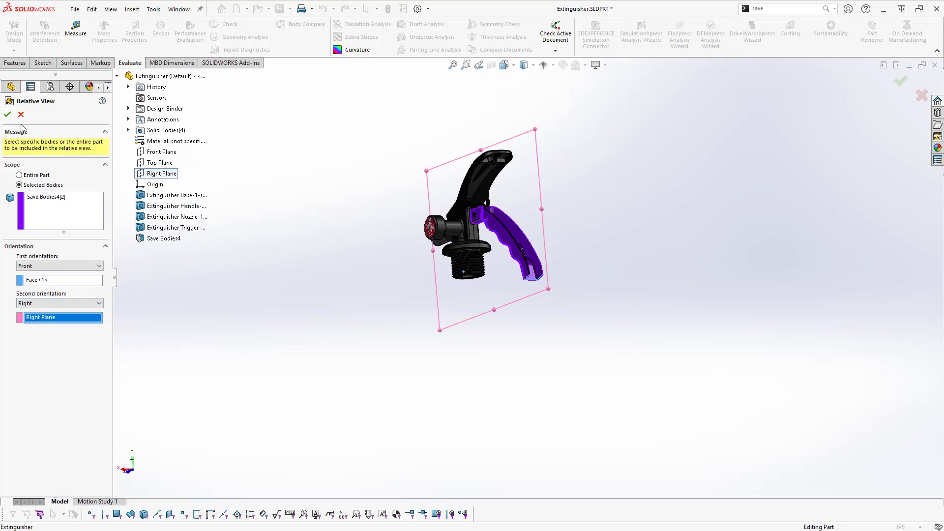
{"action": "left_click", "coordinate": [8, 114]}
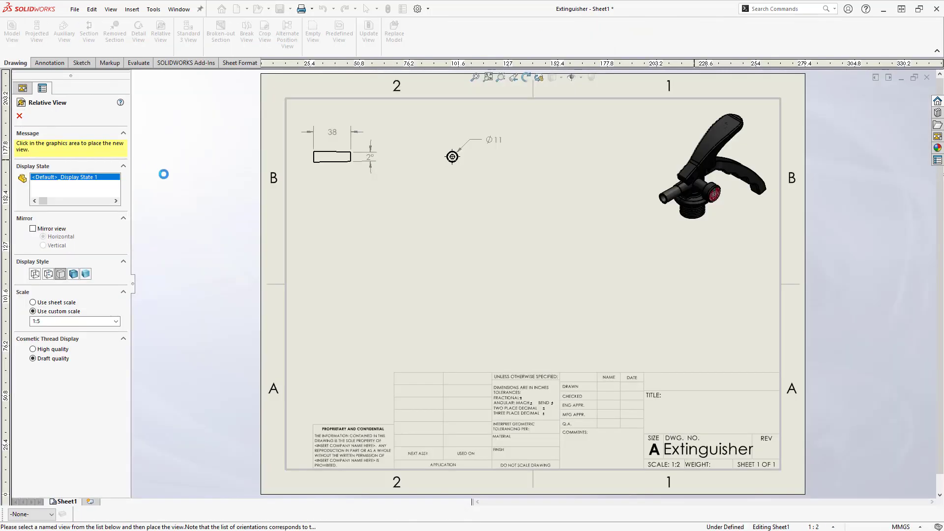
- Place the handle's relative view on the sheet at 1:2 scale
{"action": "left_click", "coordinate": [337, 242]}
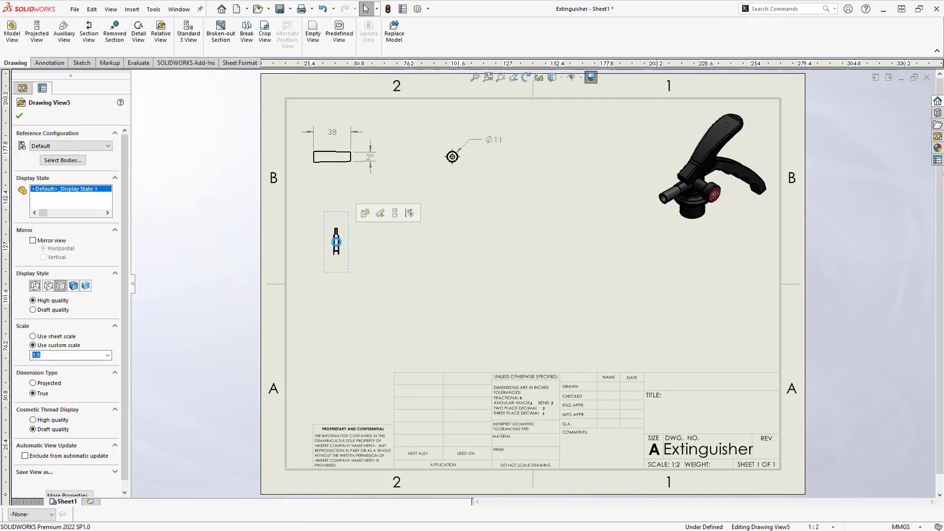
{"action": "left_click", "coordinate": [107, 355]}
{"action": "left_click", "coordinate": [108, 365]}
{"action": "left_click", "coordinate": [49, 377]}
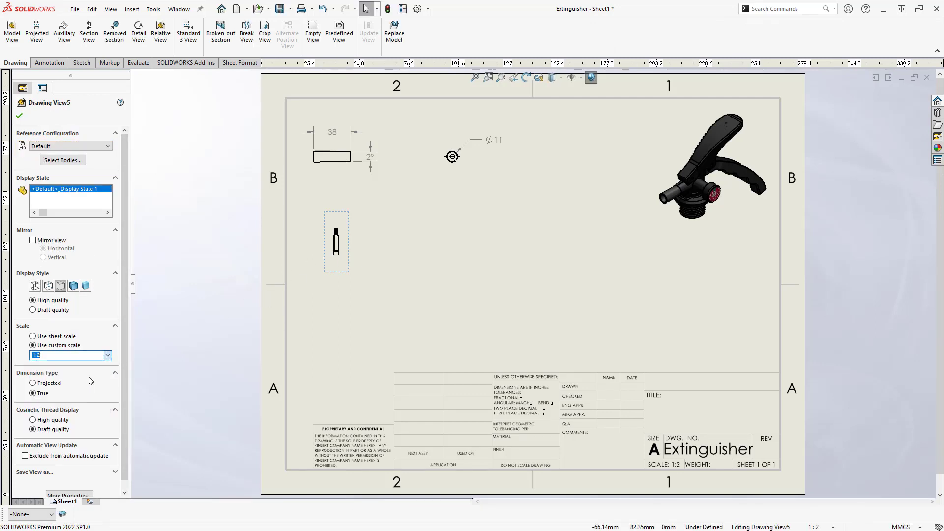
- Add a projected view beside the handle's relative view
{"action": "left_click", "coordinate": [340, 310]}
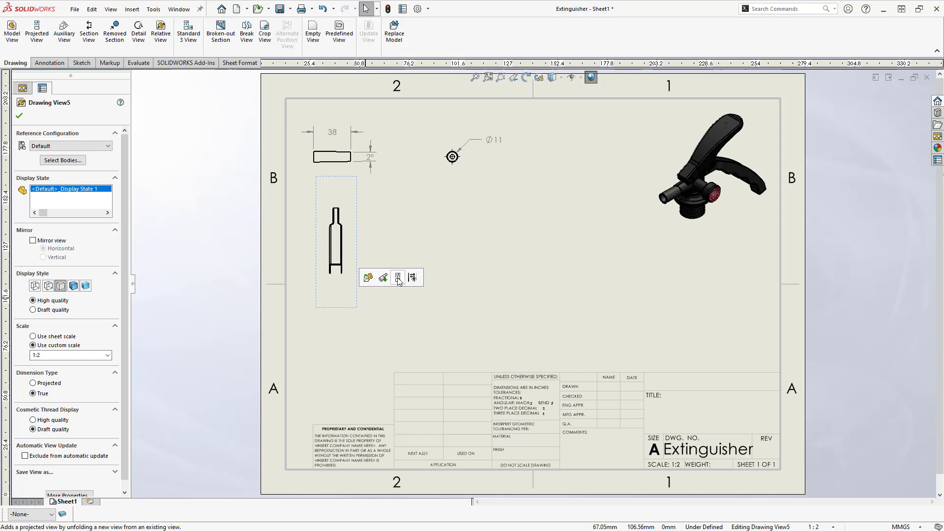
{"action": "left_click", "coordinate": [399, 274]}
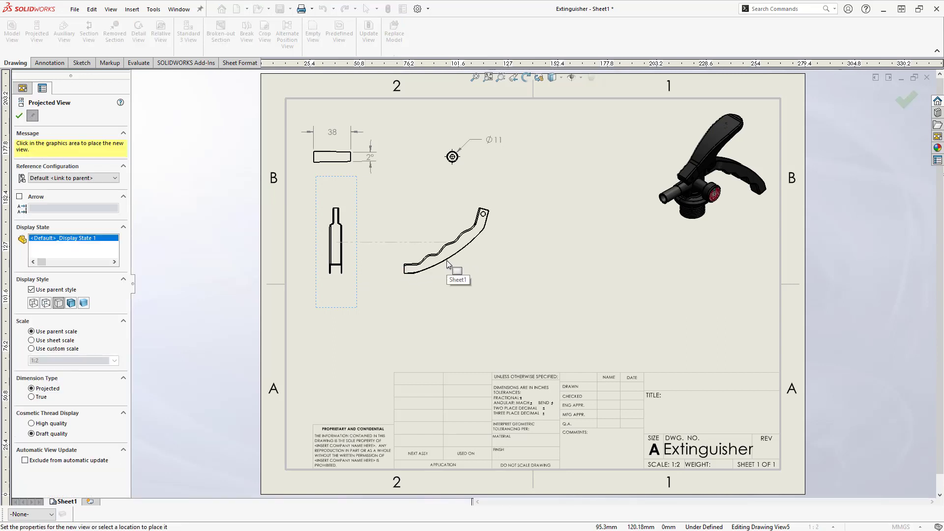
{"action": "key", "text": "Escape"}
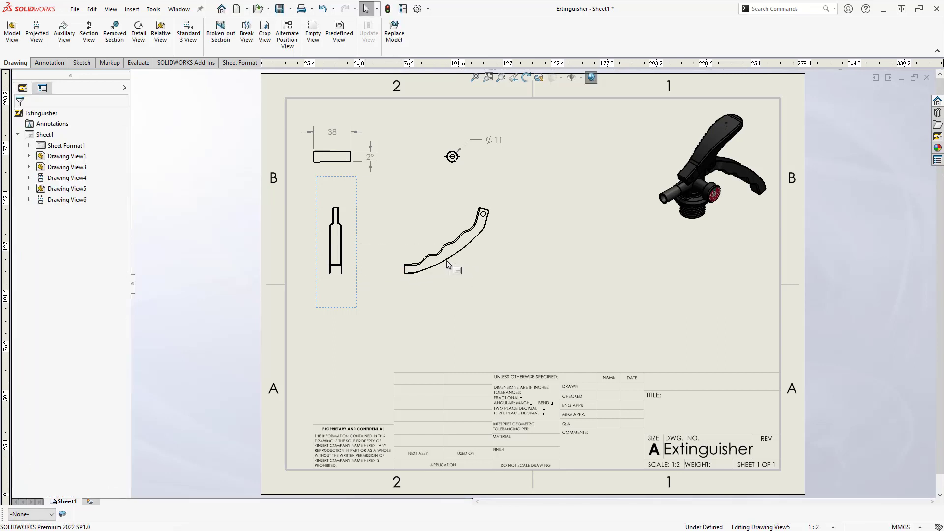
{"action": "left_click", "coordinate": [506, 333]}
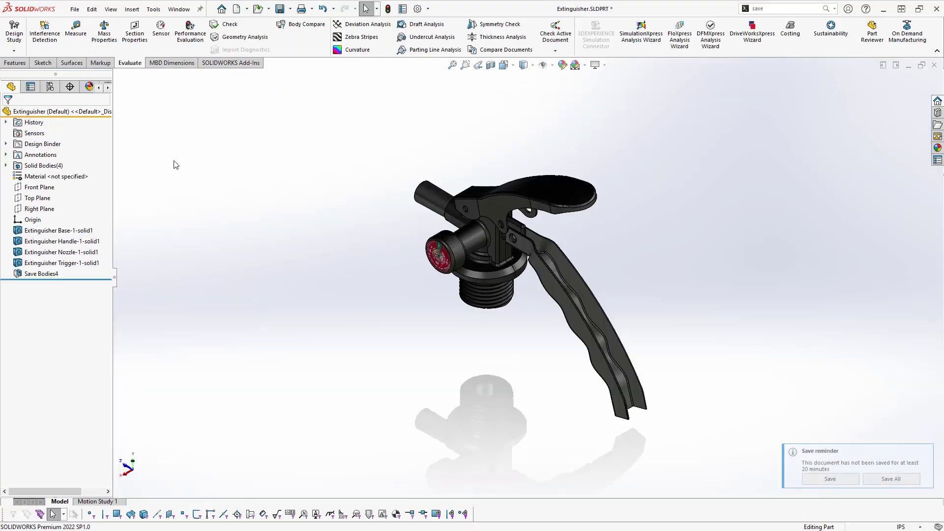
- Add a new display state named 'Trigger' in the ConfigurationManager
{"action": "left_click", "coordinate": [50, 87]}
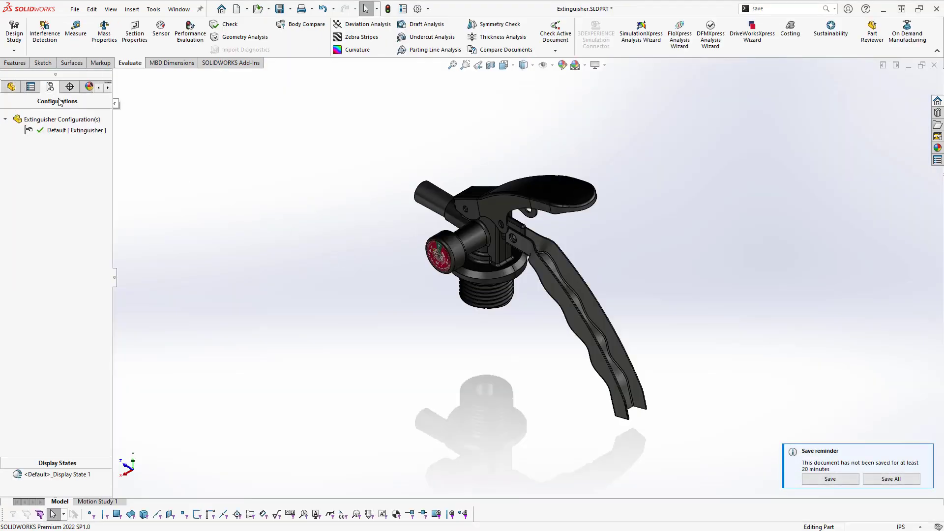
{"action": "right_click", "coordinate": [75, 486]}
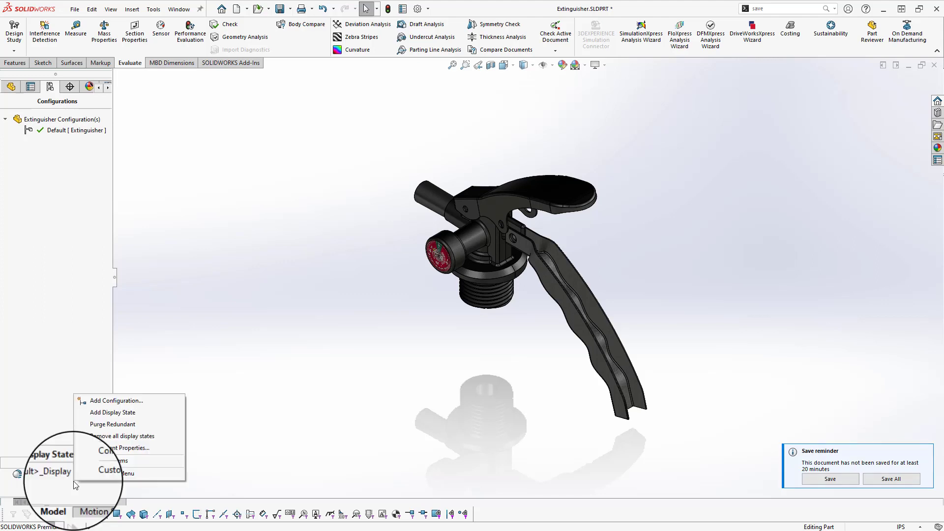
{"action": "left_click", "coordinate": [113, 382]}
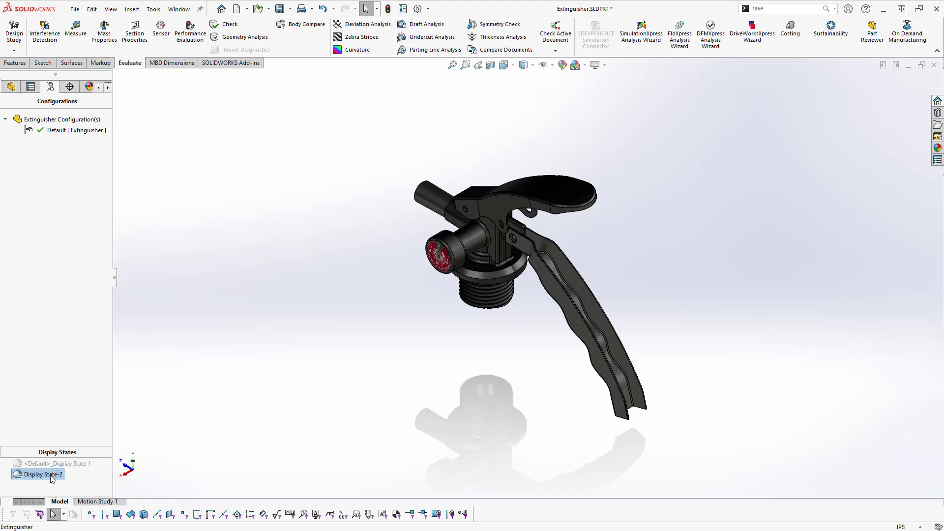
{"action": "left_click", "coordinate": [52, 479]}
{"action": "type", "text": "Trigger"}
{"action": "key", "text": "Return"}
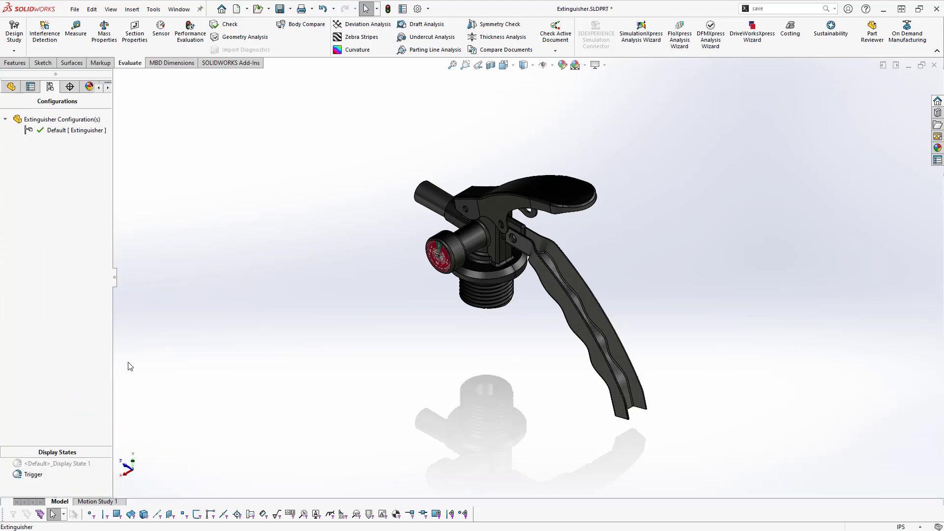
- Hide the nozzle, inner body and handle lever in Trigger, then reactivate Default
{"action": "left_click", "coordinate": [455, 222]}
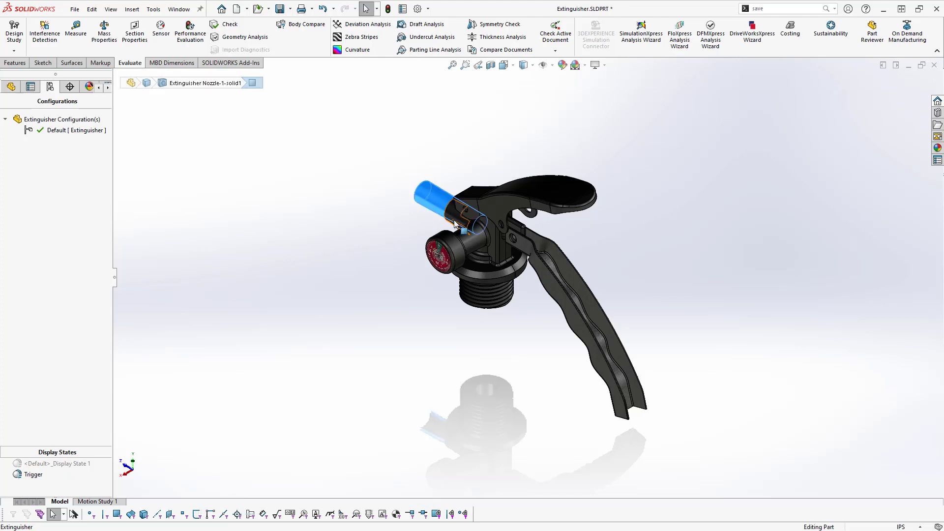
{"action": "left_click", "coordinate": [487, 246], "text": "ctrl"}
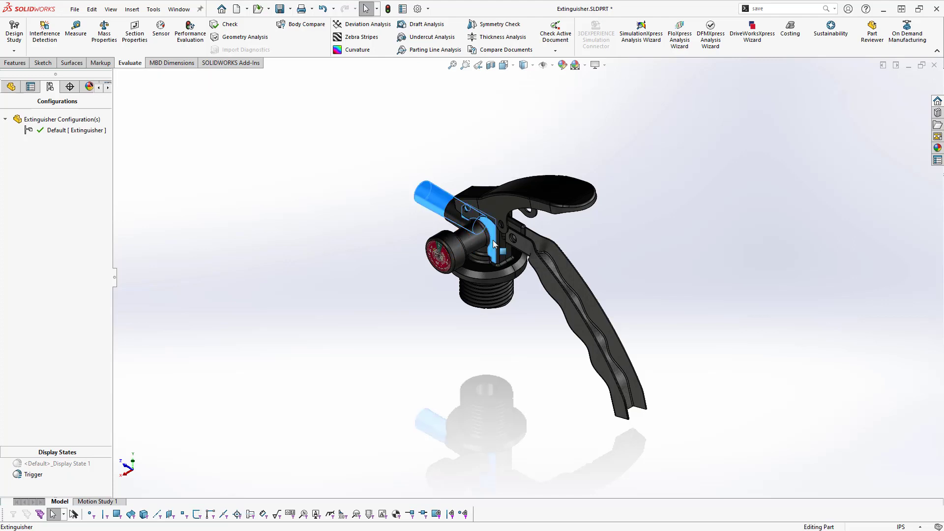
{"action": "left_click", "coordinate": [542, 280], "text": "ctrl"}
{"action": "left_click", "coordinate": [589, 249]}
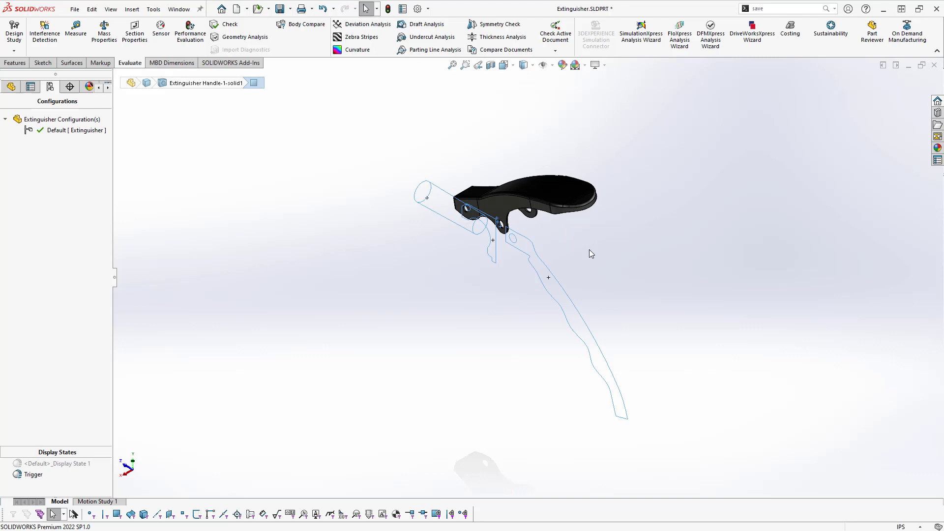
{"action": "left_click", "coordinate": [589, 253]}
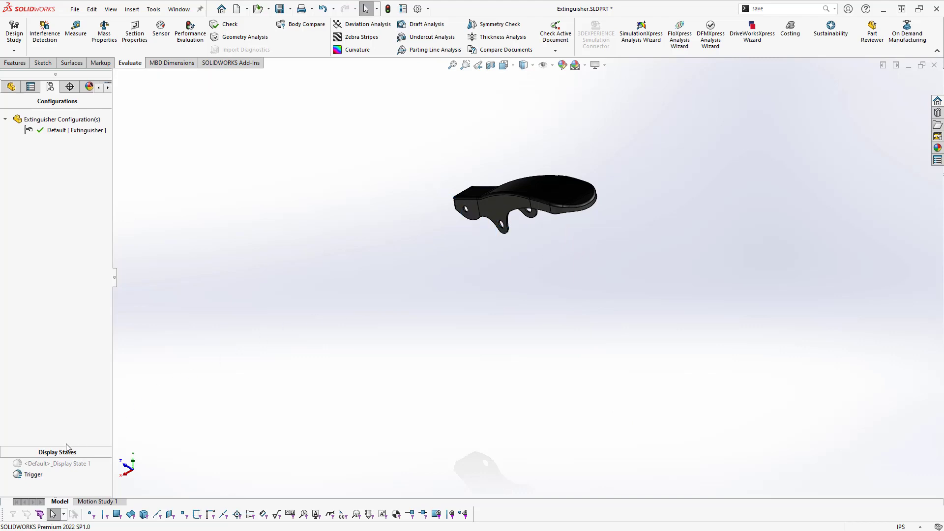
{"action": "left_click", "coordinate": [46, 465]}
{"action": "double_click", "coordinate": [46, 465]}
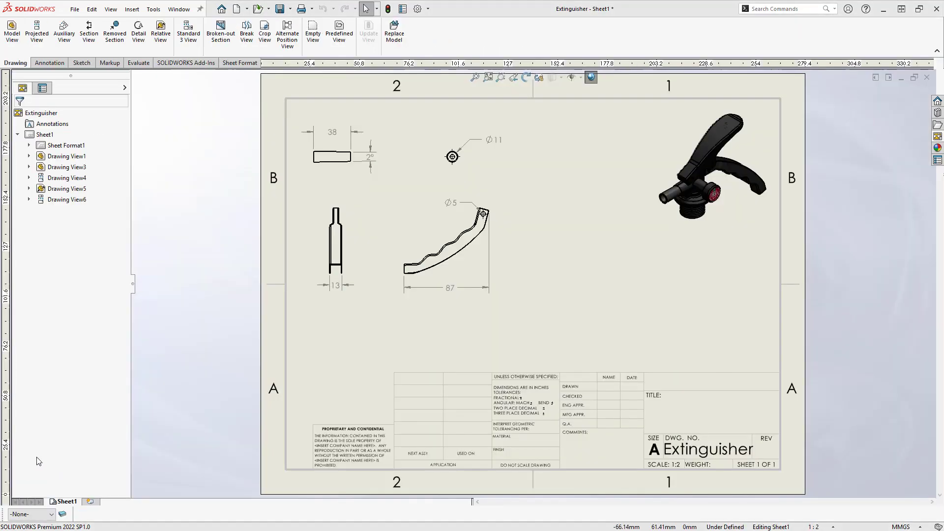
- Place a *Right view from the View Palette and set its display state to Trigger
{"action": "left_click", "coordinate": [938, 148]}
{"action": "mouse_move", "coordinate": [851, 197]}
{"action": "left_mouse_down"}
{"action": "mouse_move", "coordinate": [475, 162]}
{"action": "mouse_move", "coordinate": [585, 168]}
{"action": "mouse_move", "coordinate": [602, 264]}
{"action": "left_mouse_up"}
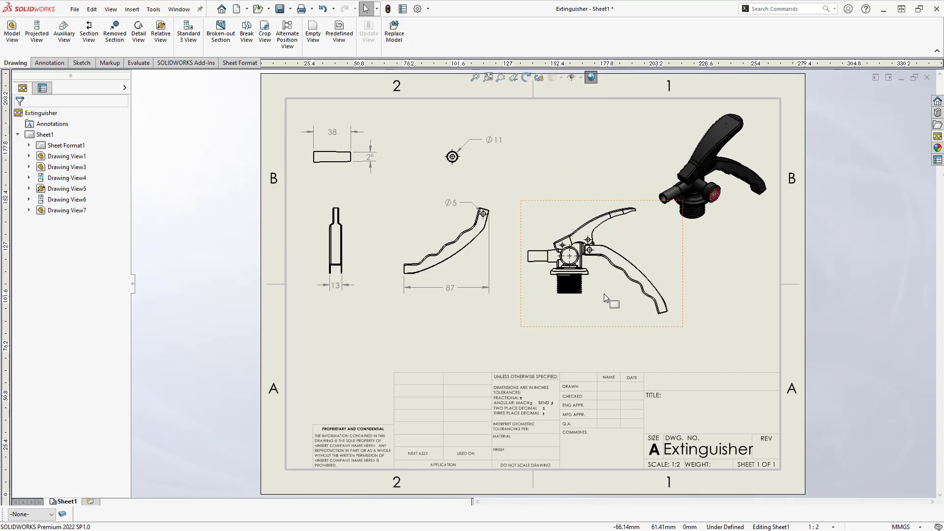
{"action": "left_click", "coordinate": [610, 310]}
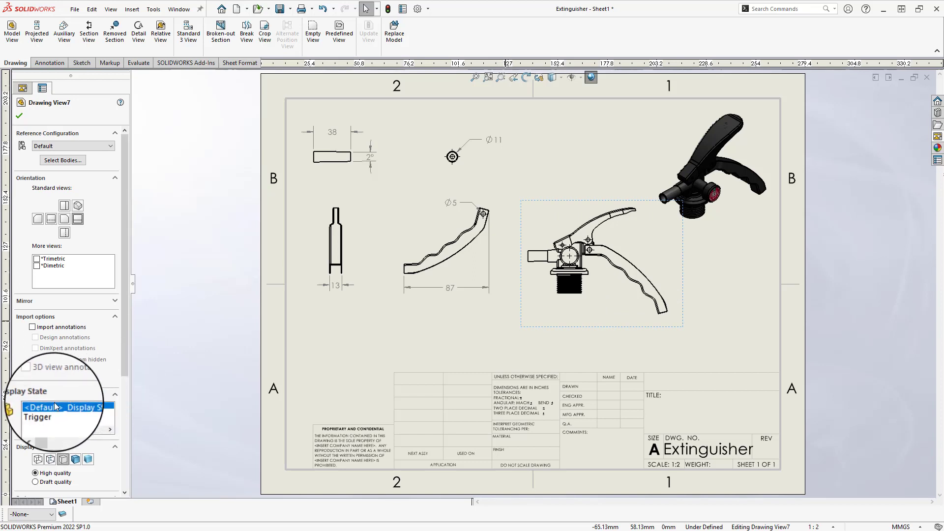
{"action": "left_click", "coordinate": [47, 415]}
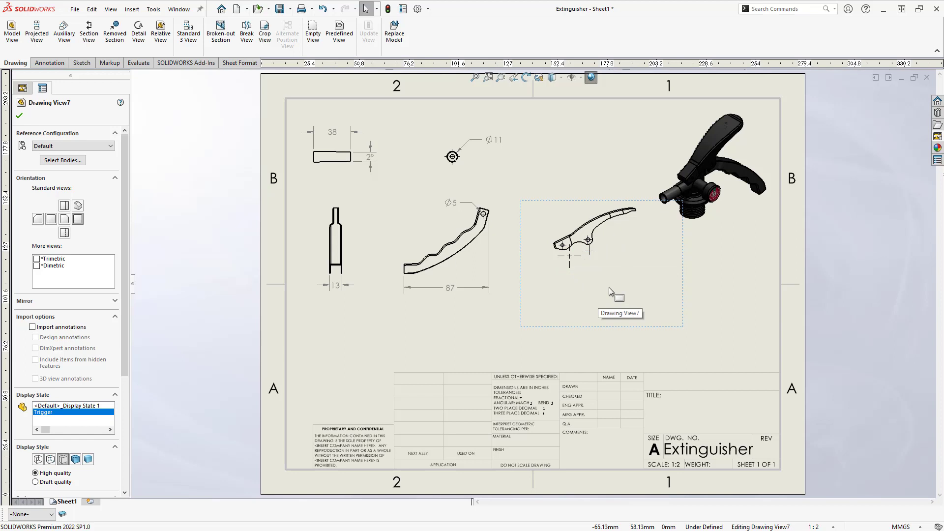
- Add a projected view below the trigger view, move it up, and save the drawing
{"action": "right_click", "coordinate": [612, 238]}
{"action": "left_click", "coordinate": [652, 218]}
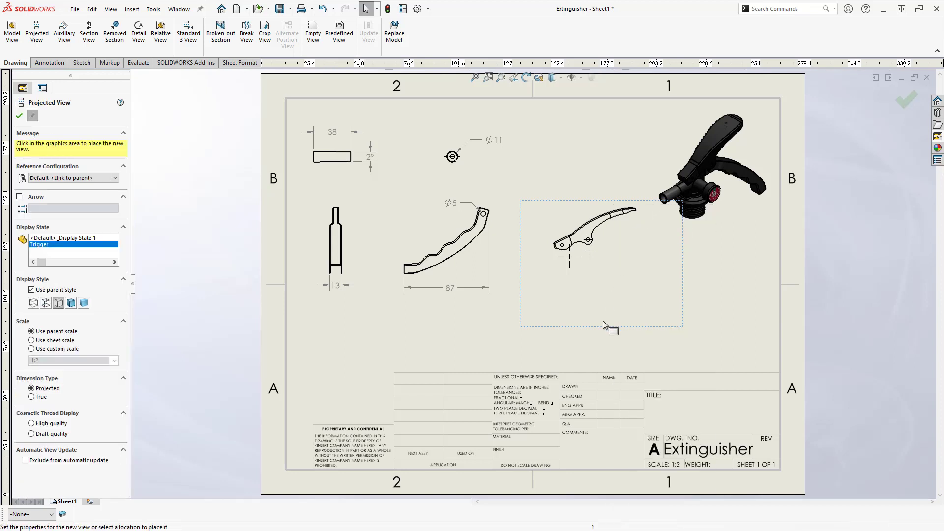
{"action": "left_click", "coordinate": [599, 358]}
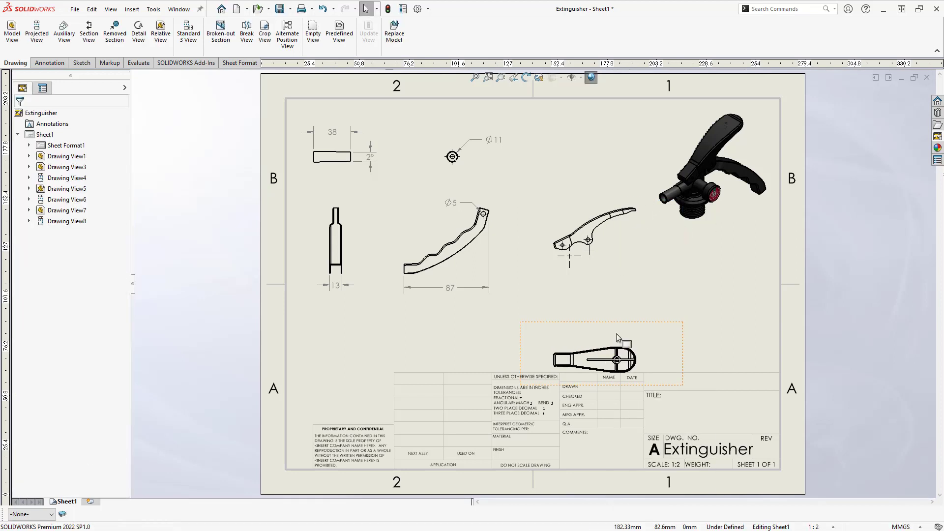
{"action": "left_click_drag", "start_coordinate": [621, 320], "coordinate": [613, 258]}
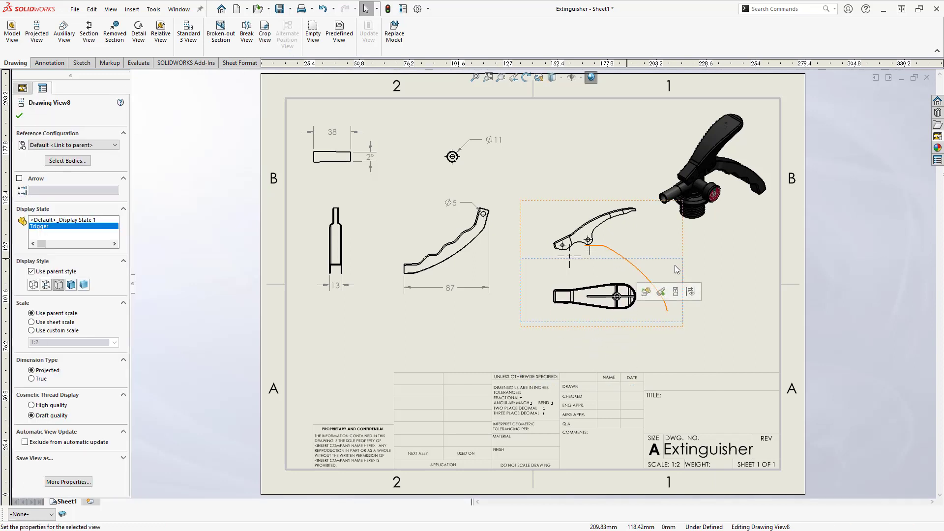
{"action": "left_click", "coordinate": [725, 303]}
{"action": "key", "text": "ctrl+s"}
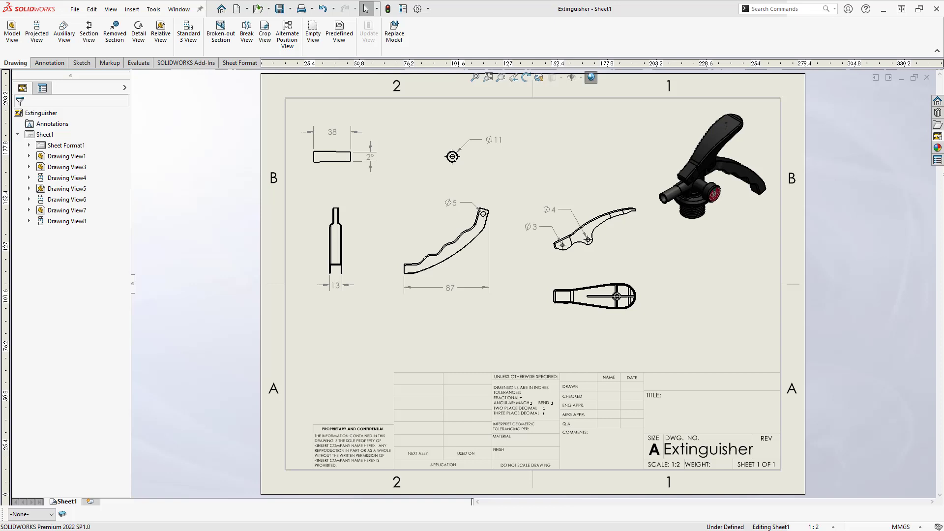